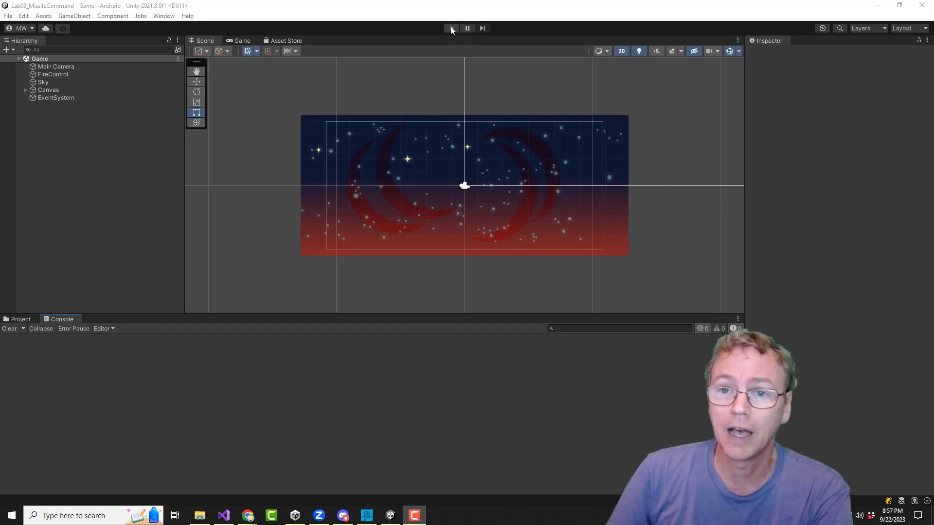
Play-test the Missile Command scene by firing missiles at several points in the sky, and stop play mode.
{"action": "left_click", "coordinate": [451, 28]}
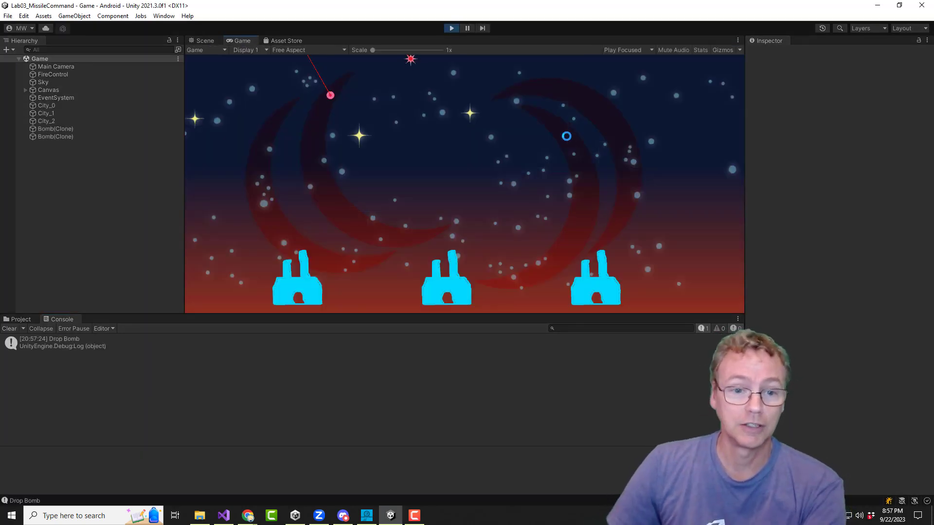
{"action": "left_click", "coordinate": [368, 146]}
{"action": "left_click", "coordinate": [439, 147]}
{"action": "left_click", "coordinate": [602, 133]}
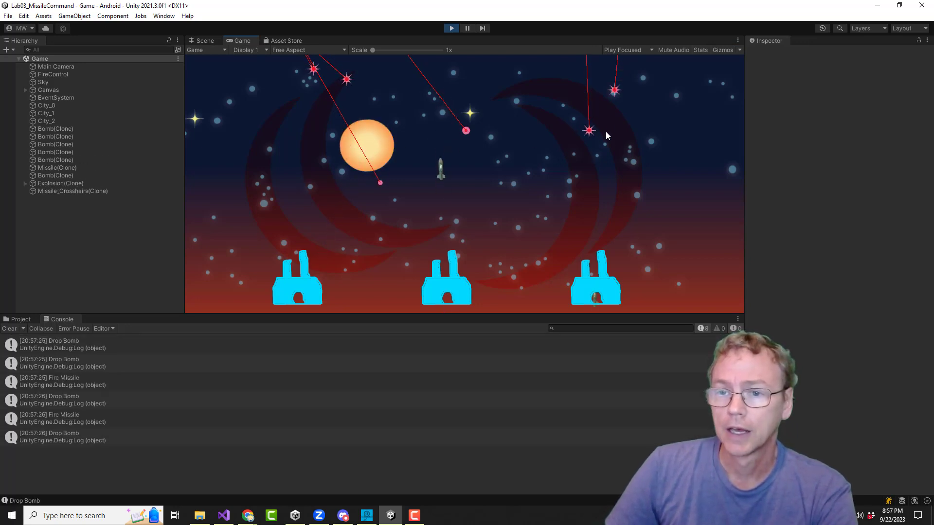
{"action": "left_click", "coordinate": [451, 27]}
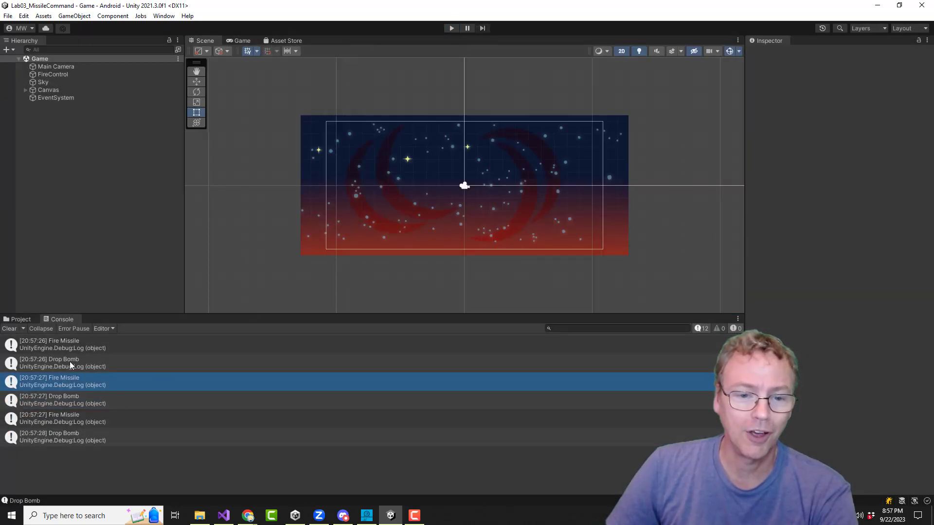
Open the source code behind a "Fire Missile" console message and examine its Debug.Log line in FireControl.cs.
{"action": "double_click", "coordinate": [69, 343]}
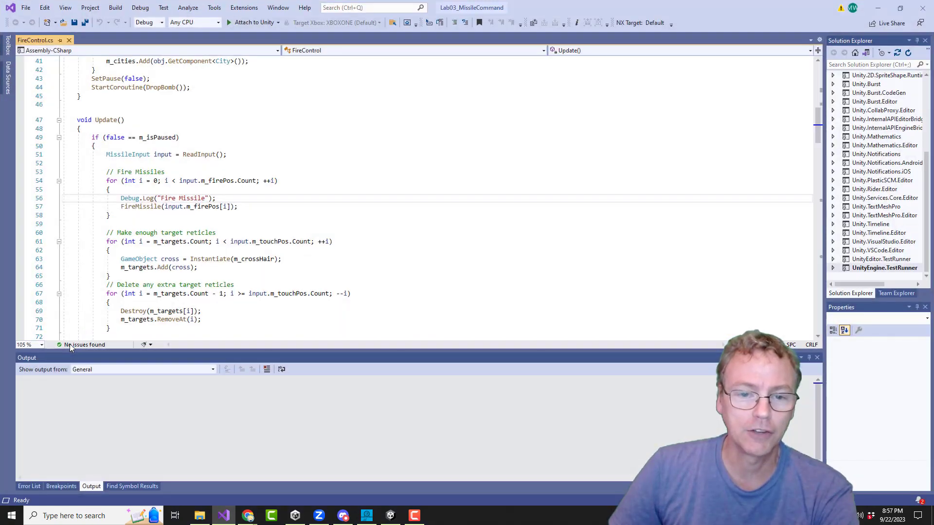
{"action": "left_click_drag", "start_coordinate": [228, 198], "coordinate": [115, 199]}
{"action": "left_click", "coordinate": [243, 201]}
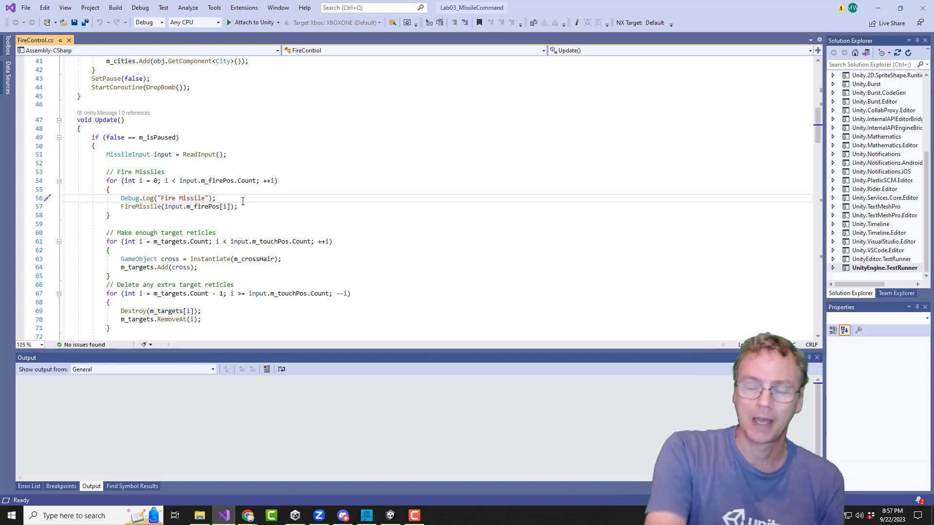
Switch back to Unity, search the Unity Registry packages for "Android", and install the Android Logcat package.
{"action": "left_click", "coordinate": [390, 515]}
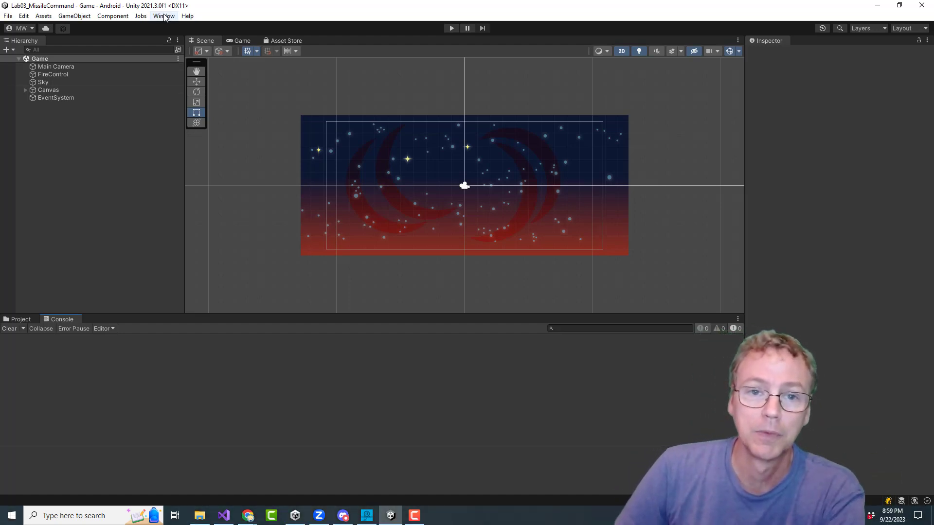
{"action": "left_click", "coordinate": [168, 16]}
{"action": "left_click", "coordinate": [180, 130]}
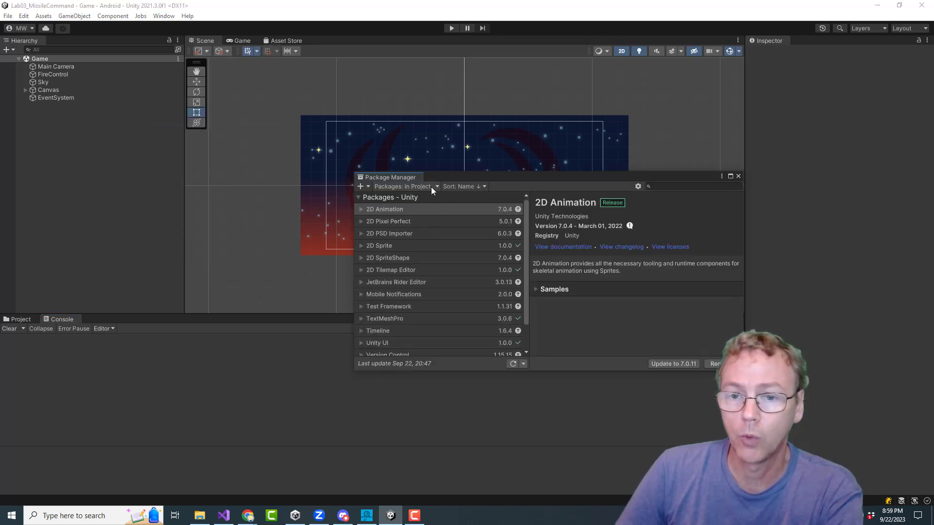
{"action": "left_click", "coordinate": [433, 186]}
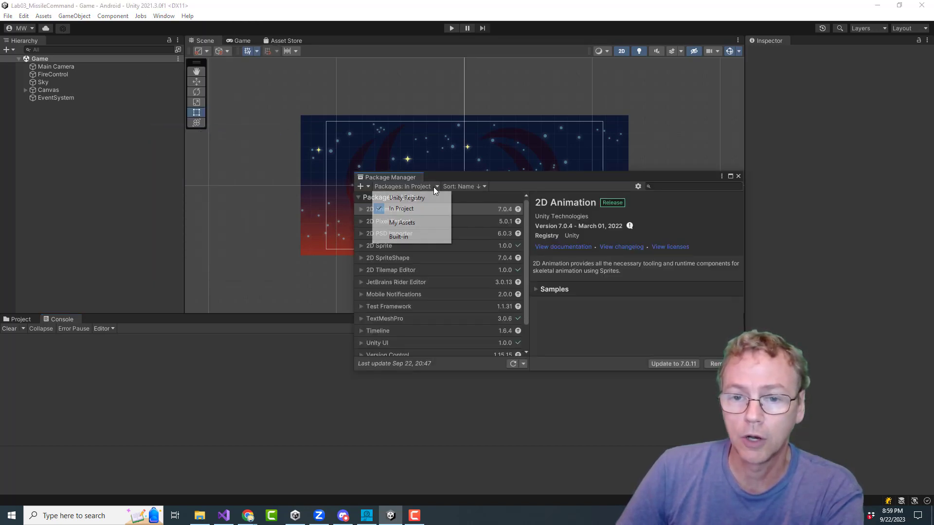
{"action": "left_click", "coordinate": [404, 200]}
{"action": "type", "text": "Android"}
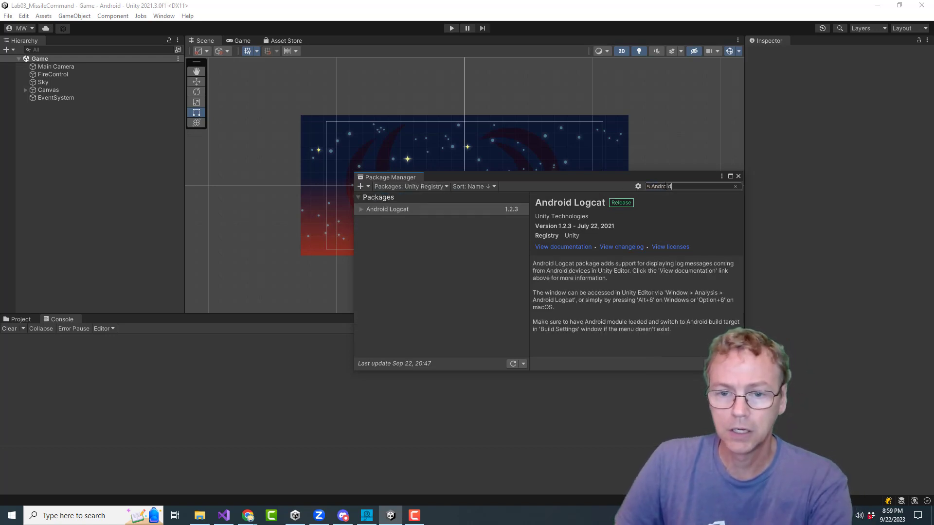
{"action": "left_click", "coordinate": [395, 211]}
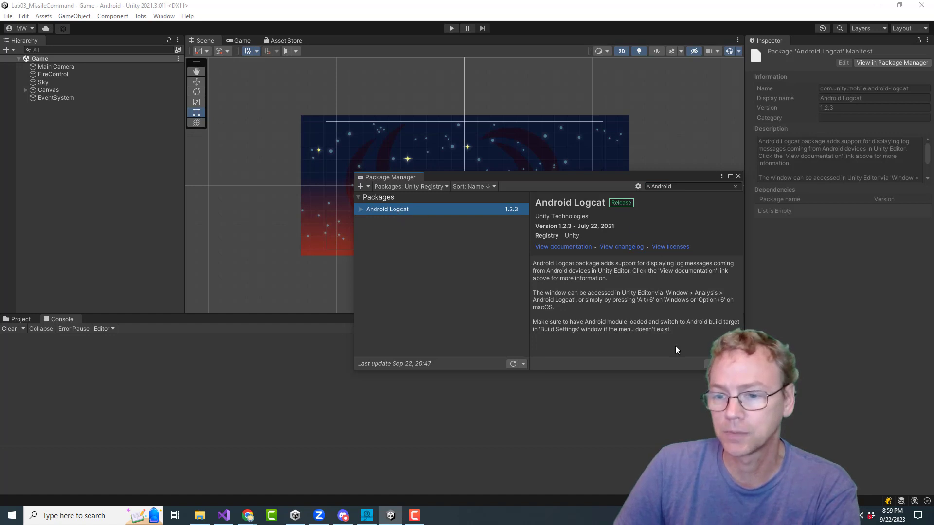
{"action": "left_click", "coordinate": [723, 363]}
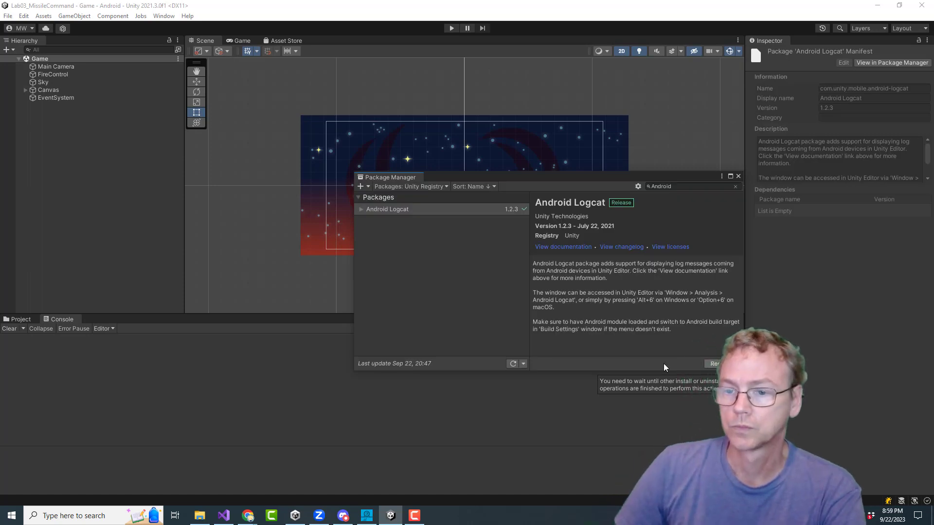
{"action": "left_click", "coordinate": [737, 176]}
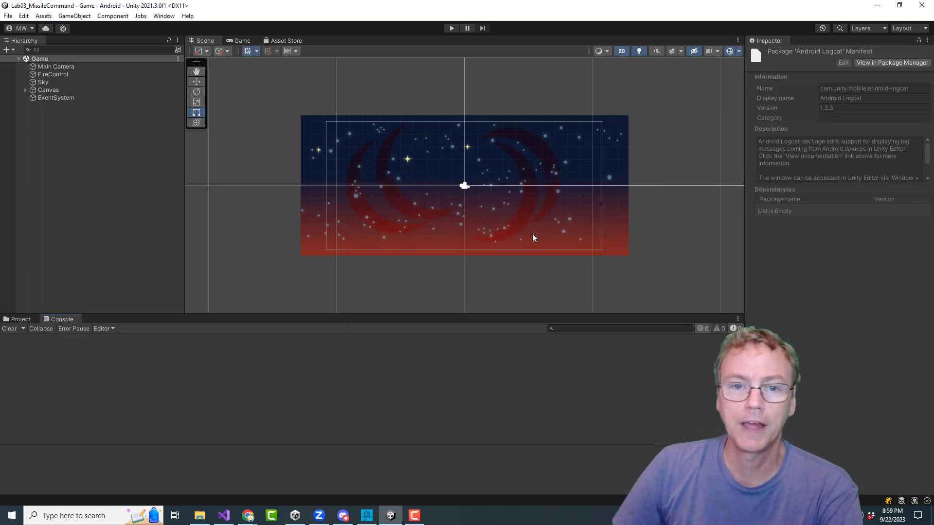
Open the Android Logcat window, move it clear of the scene view, and select the attached Samsung device.
{"action": "left_click", "coordinate": [163, 17]}
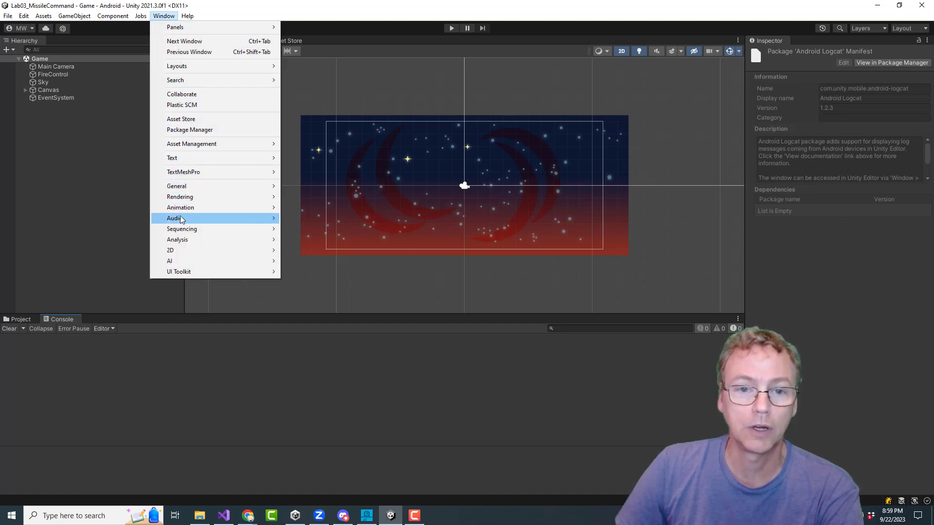
{"action": "mouse_move", "coordinate": [183, 239]}
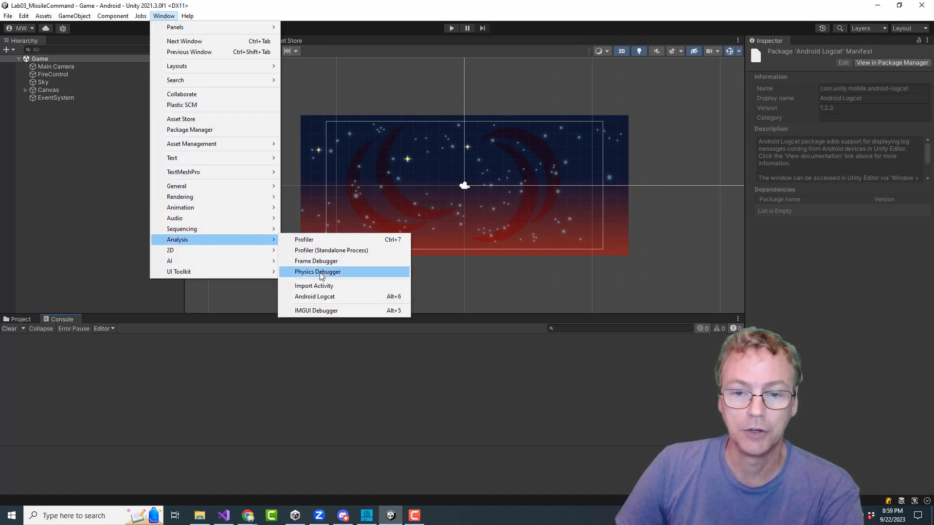
{"action": "left_click", "coordinate": [315, 297]}
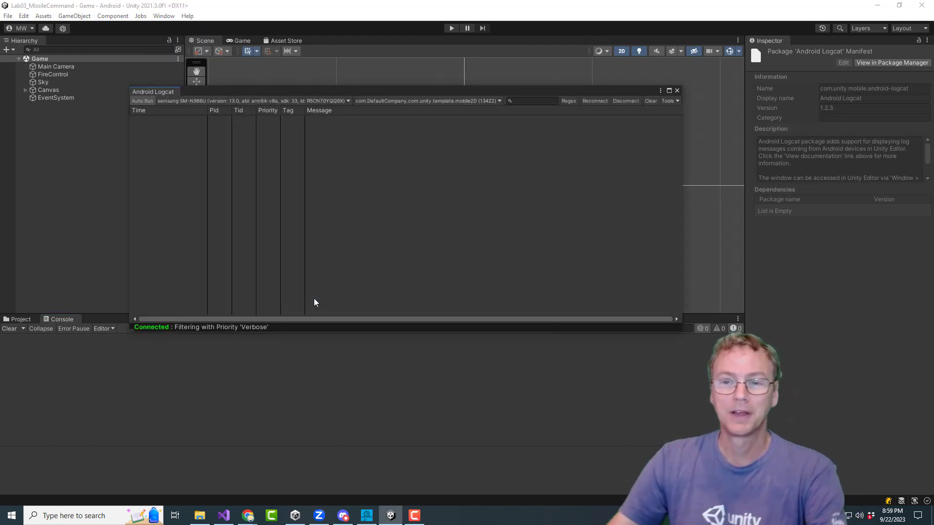
{"action": "left_click_drag", "start_coordinate": [420, 91], "coordinate": [608, 209]}
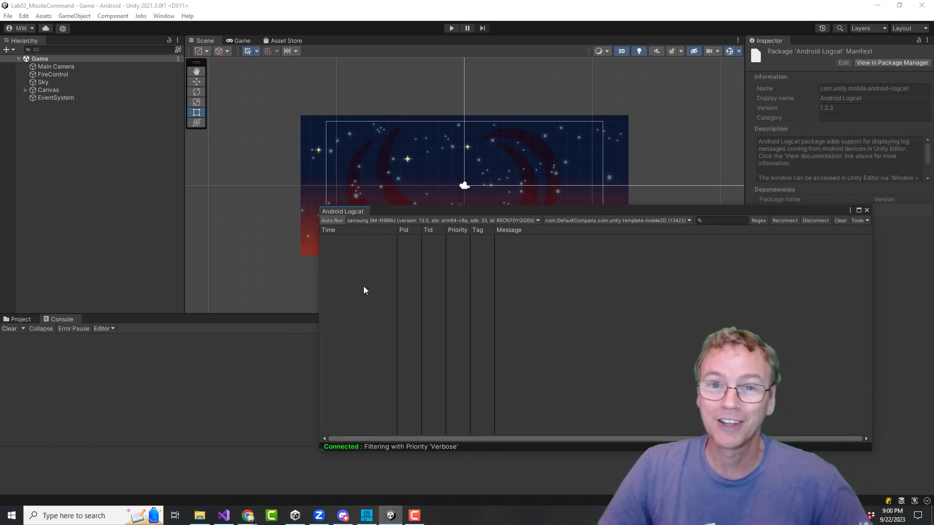
{"action": "left_click", "coordinate": [492, 220]}
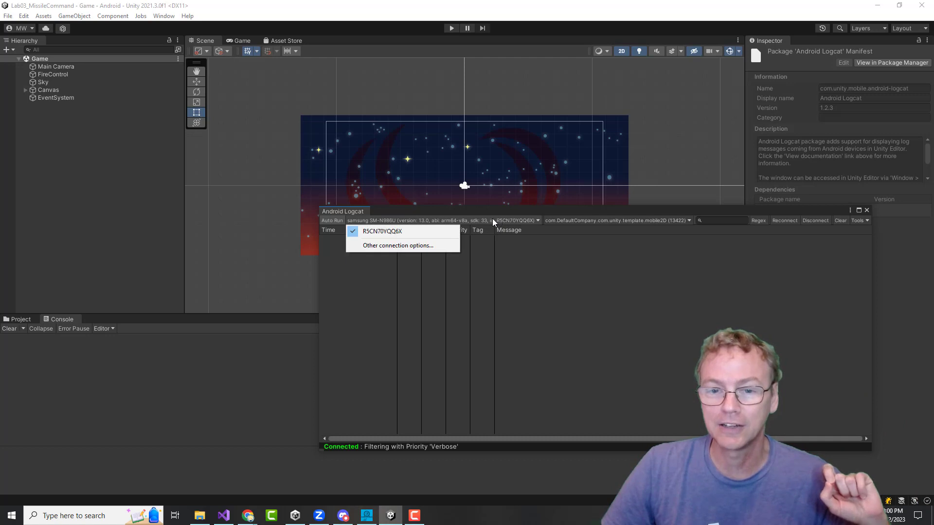
{"action": "left_click", "coordinate": [402, 231]}
Build and run the project for Android, replacing the existing MissileCommand.apk in the Builds folder.
{"action": "left_click", "coordinate": [7, 16]}
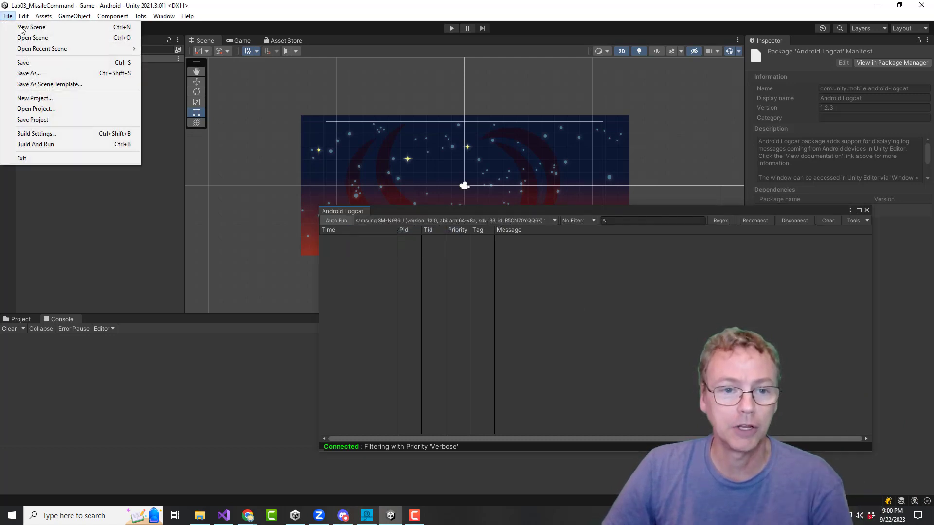
{"action": "left_click", "coordinate": [22, 135]}
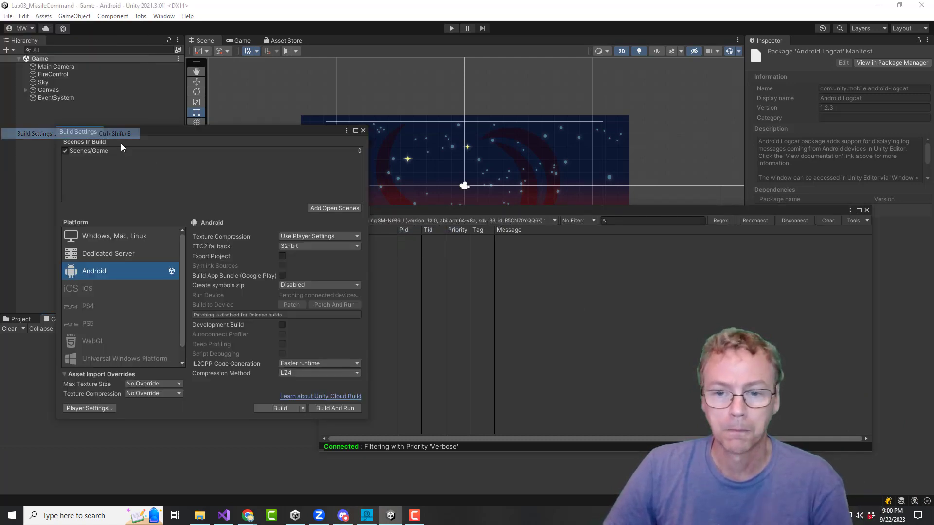
{"action": "left_click", "coordinate": [322, 411]}
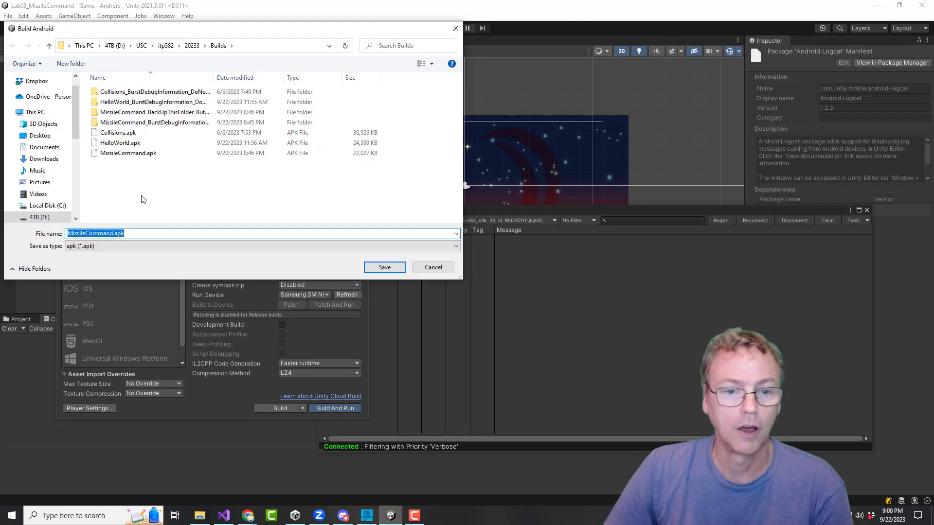
{"action": "left_click", "coordinate": [395, 267]}
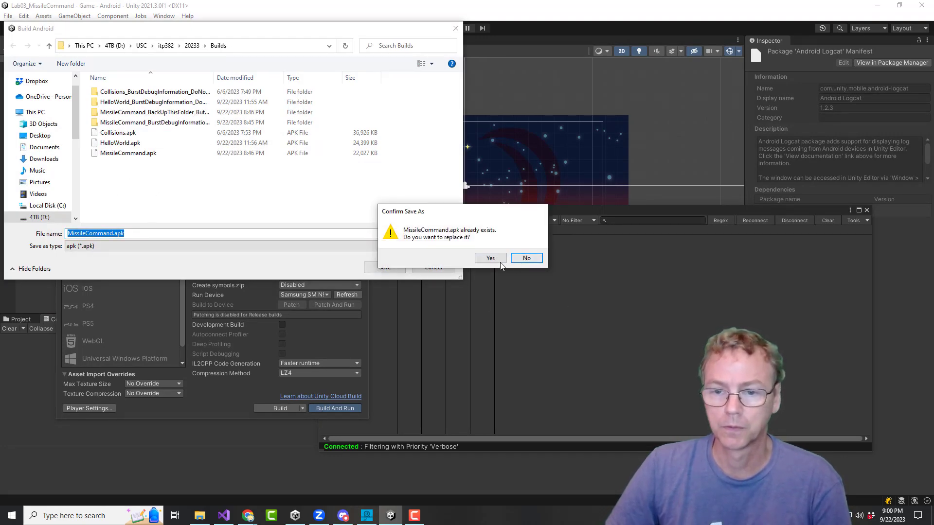
{"action": "left_click", "coordinate": [499, 262]}
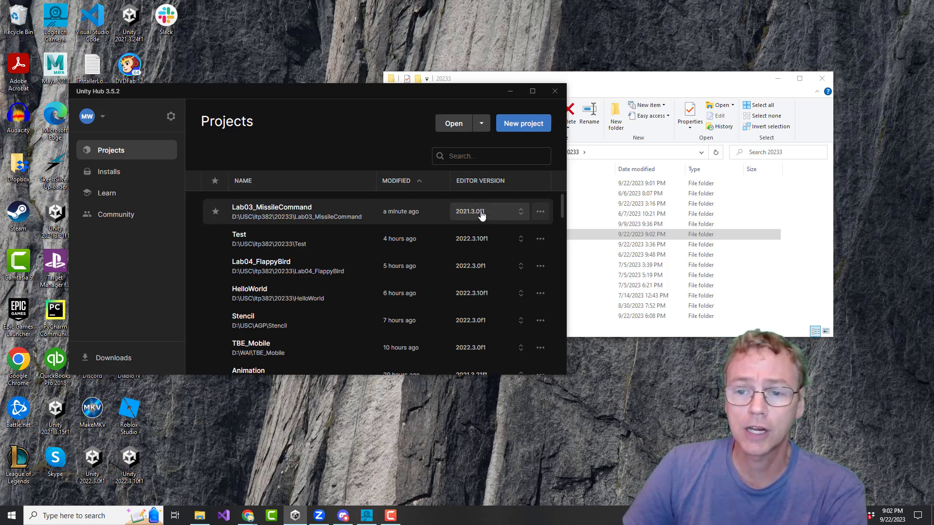
In Unity Hub, change the editor version of Lab03_MissileCommand to 2022.3.10f1 and open the project with it.
{"action": "left_click", "coordinate": [519, 213]}
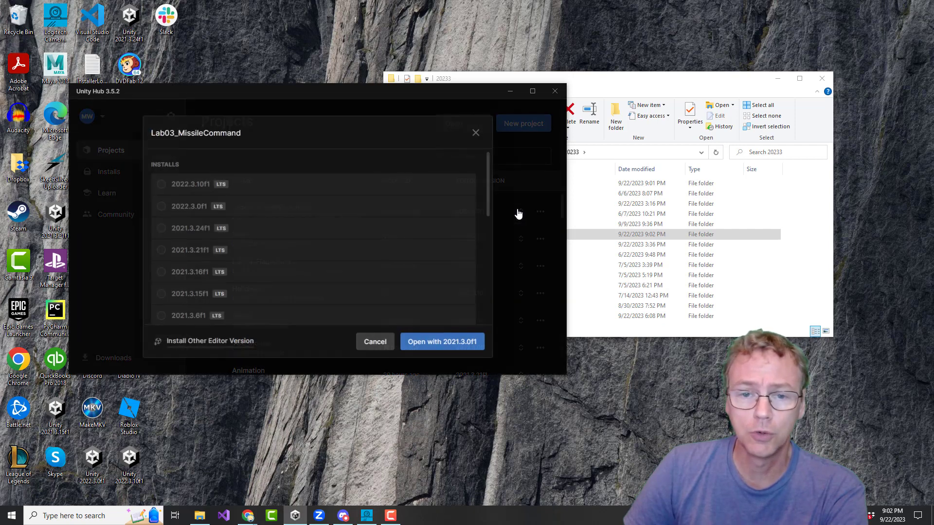
{"action": "left_click", "coordinate": [185, 184]}
{"action": "left_click", "coordinate": [417, 341]}
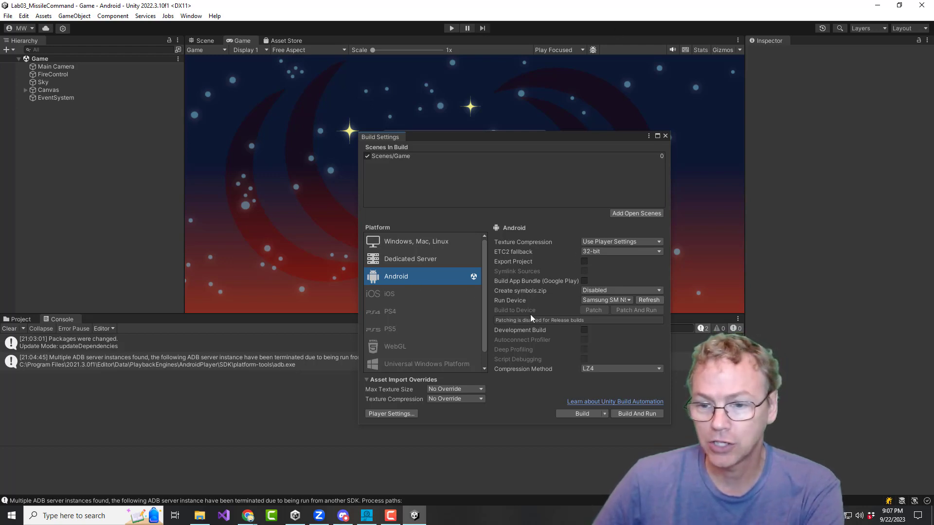
Try to build and run the upgraded project on the Android device, overwriting MissileCommand.apk, and dismiss the result message.
{"action": "left_click", "coordinate": [621, 413]}
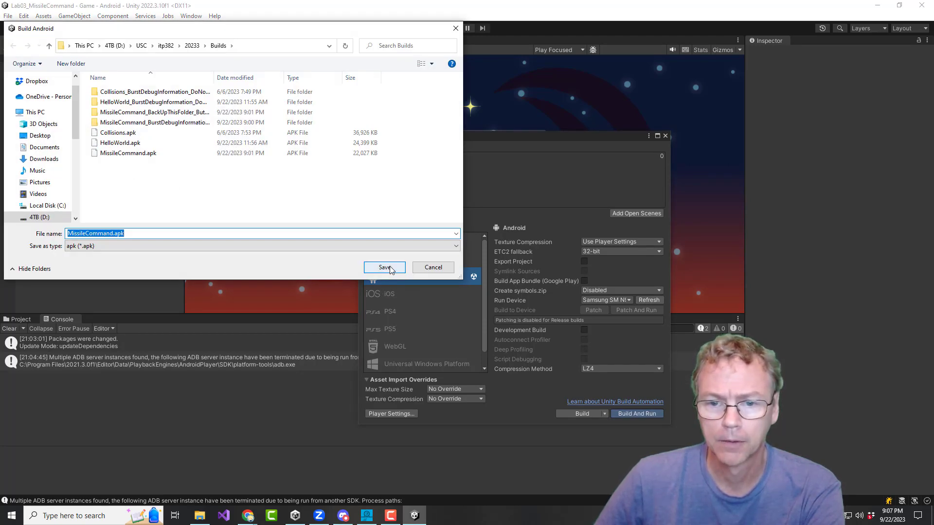
{"action": "left_click", "coordinate": [385, 267]}
{"action": "left_click", "coordinate": [489, 258]}
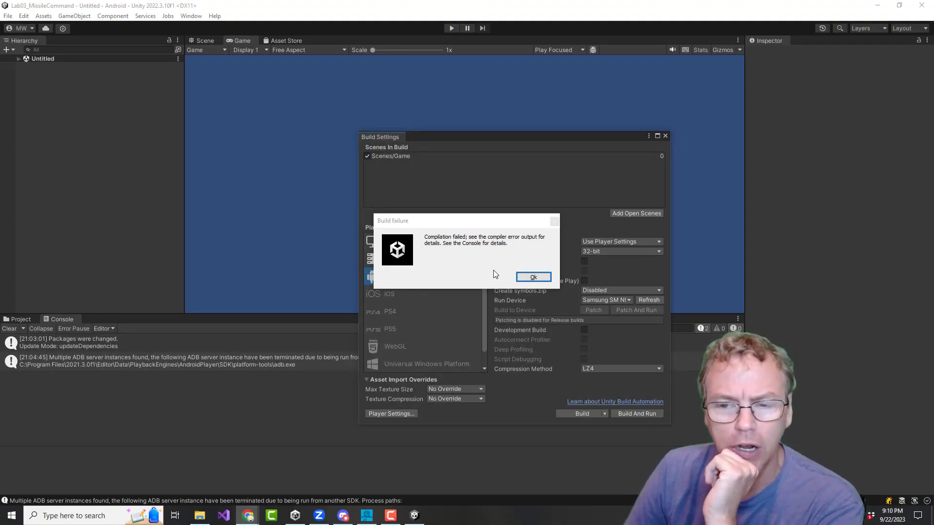
{"action": "left_click", "coordinate": [528, 277]}
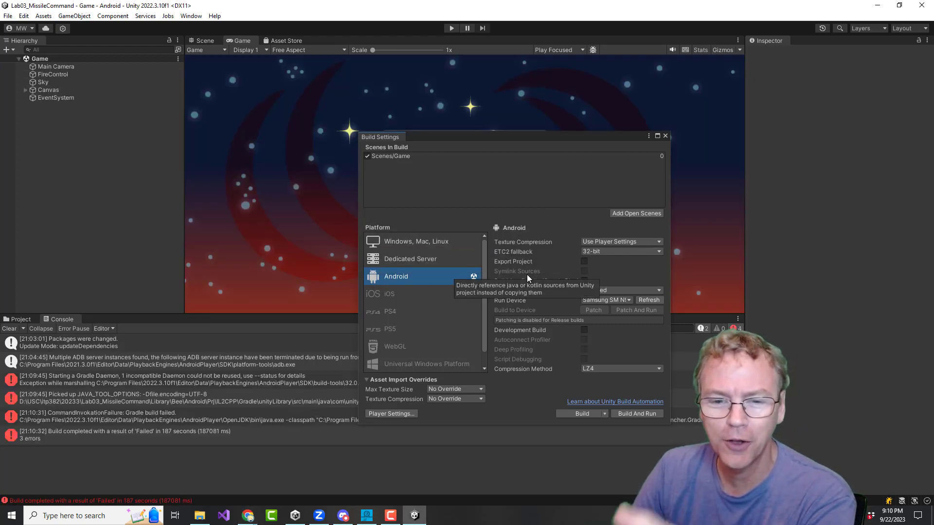
Close the build settings and examine the full console details of the Gradle Daemon and JAVA_TOOL_OPTIONS errors.
{"action": "left_click", "coordinate": [664, 136]}
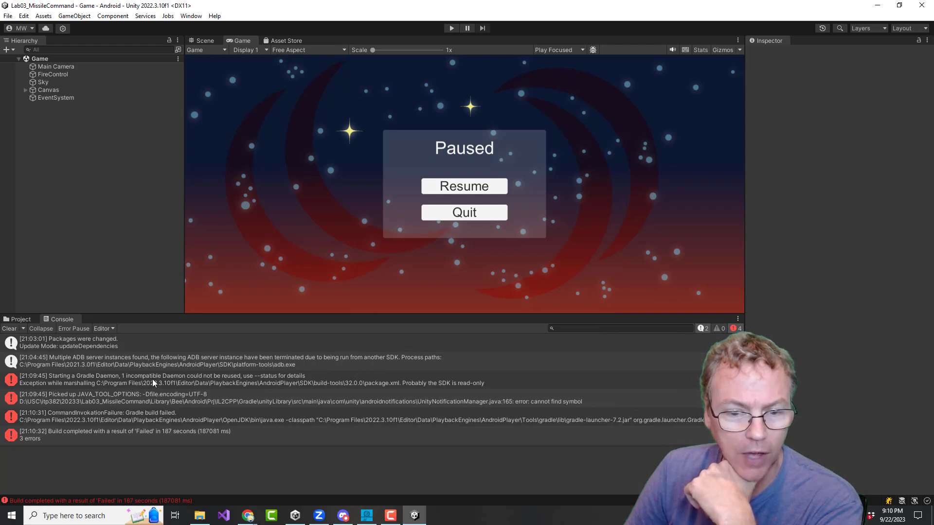
{"action": "left_click", "coordinate": [215, 383]}
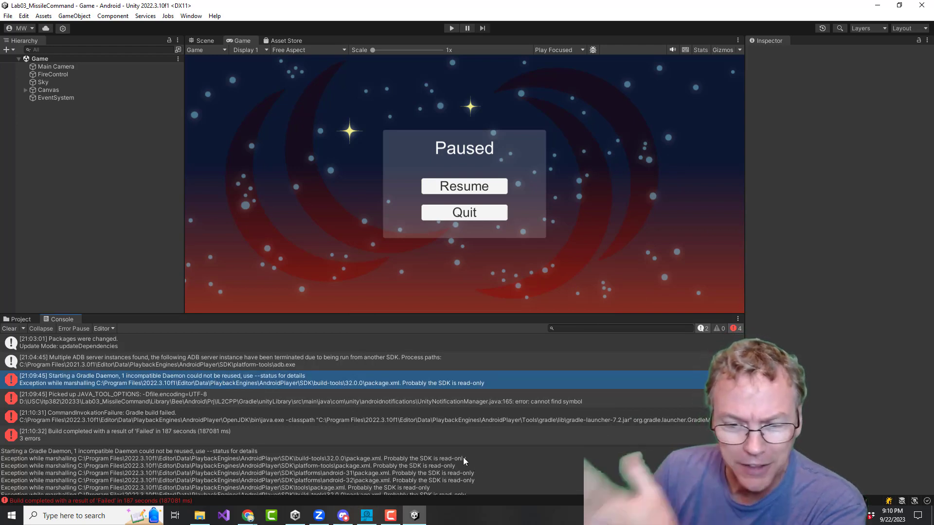
{"action": "scroll", "coordinate": [464, 457], "scroll_direction": "down", "scroll_amount": 2}
{"action": "scroll", "coordinate": [464, 457], "scroll_direction": "down", "scroll_amount": 5}
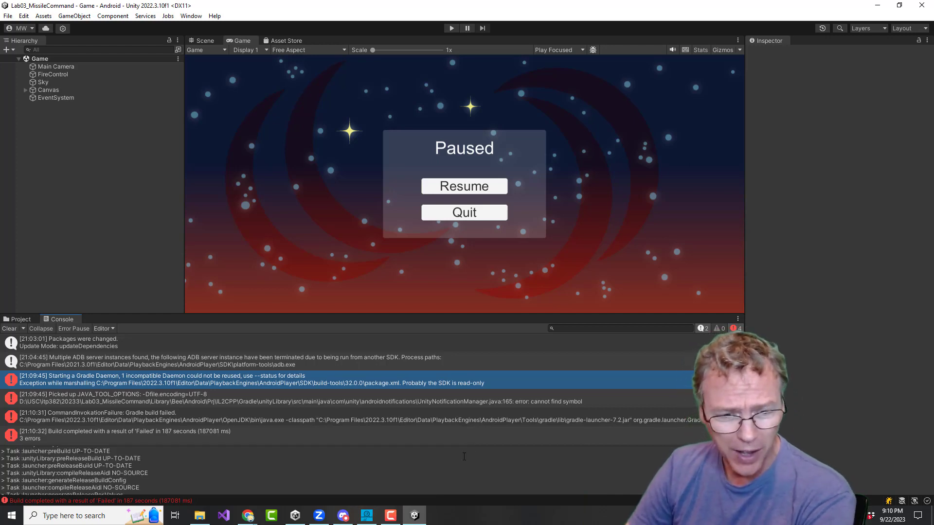
{"action": "scroll", "coordinate": [261, 456], "scroll_direction": "down", "scroll_amount": 10}
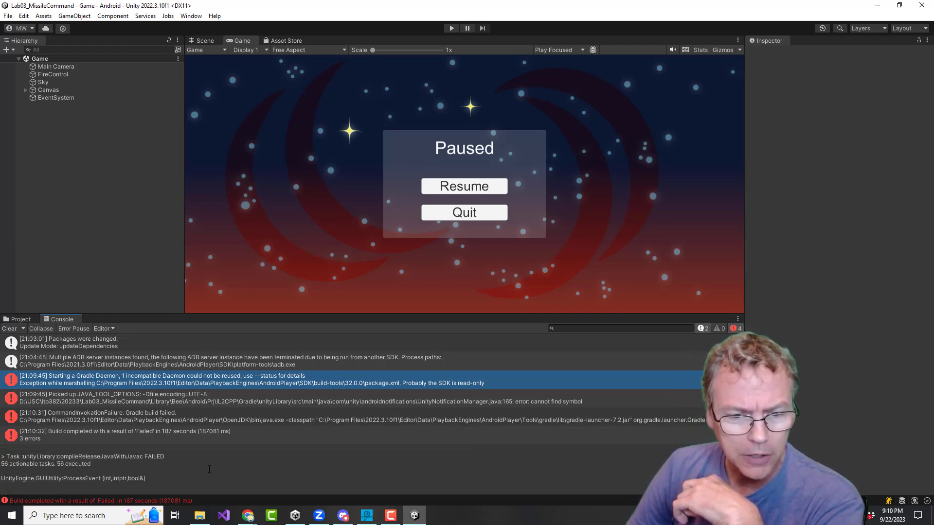
{"action": "left_click", "coordinate": [221, 403]}
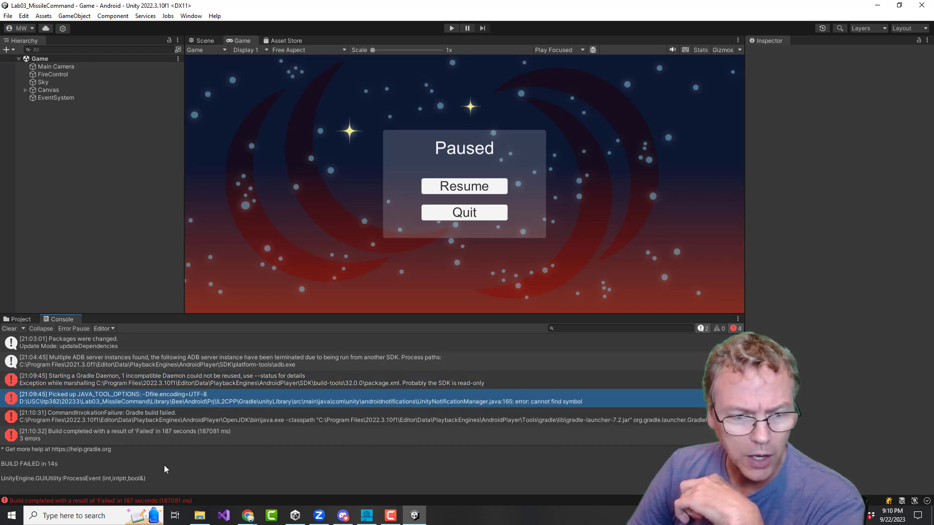
{"action": "scroll", "coordinate": [165, 469], "scroll_direction": "up", "scroll_amount": 4}
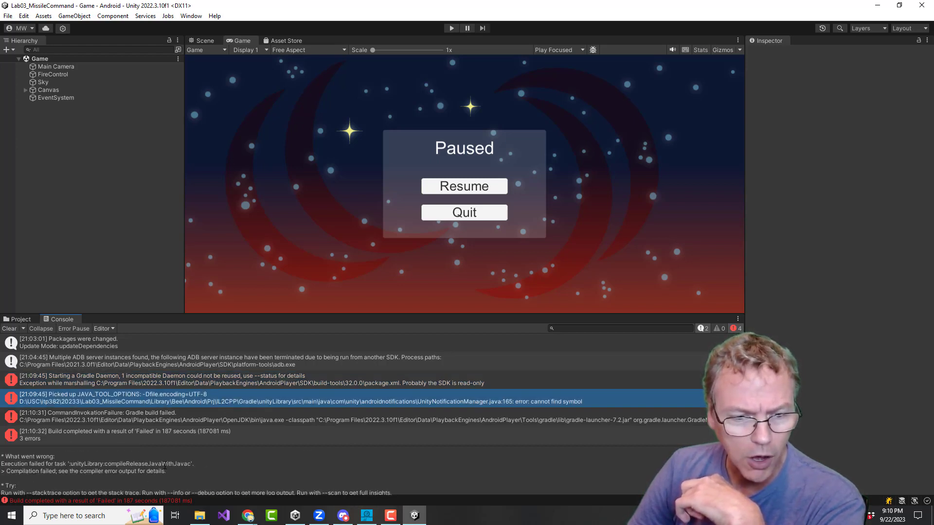
{"action": "scroll", "coordinate": [165, 466], "scroll_direction": "up", "scroll_amount": 10}
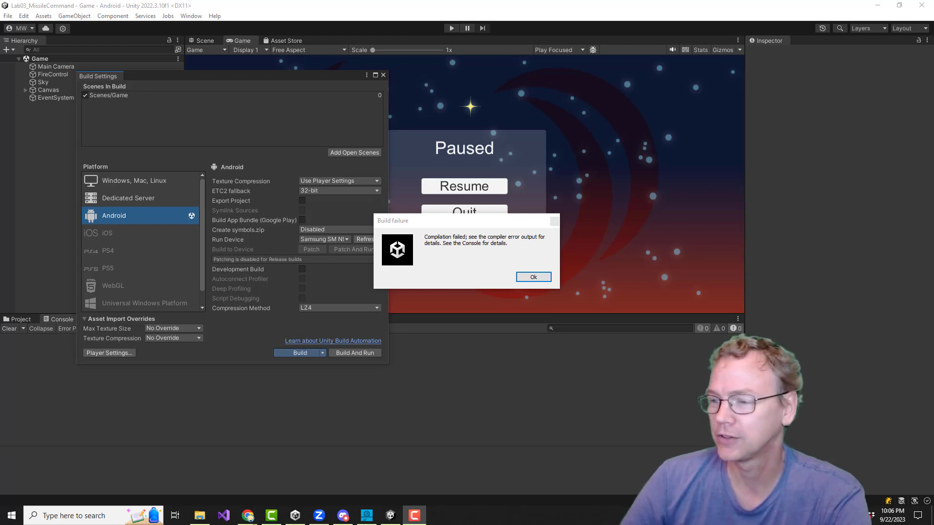
Dismiss the build failure message.
{"action": "left_click", "coordinate": [533, 277]}
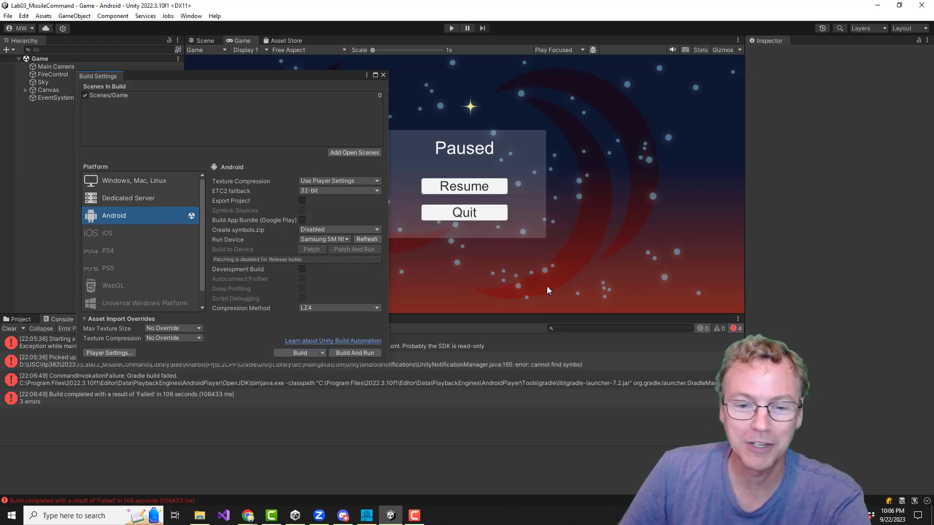
Remove the Mobile Notifications package from the project and close the Package Manager.
{"action": "left_click", "coordinate": [191, 17]}
{"action": "left_click", "coordinate": [215, 117]}
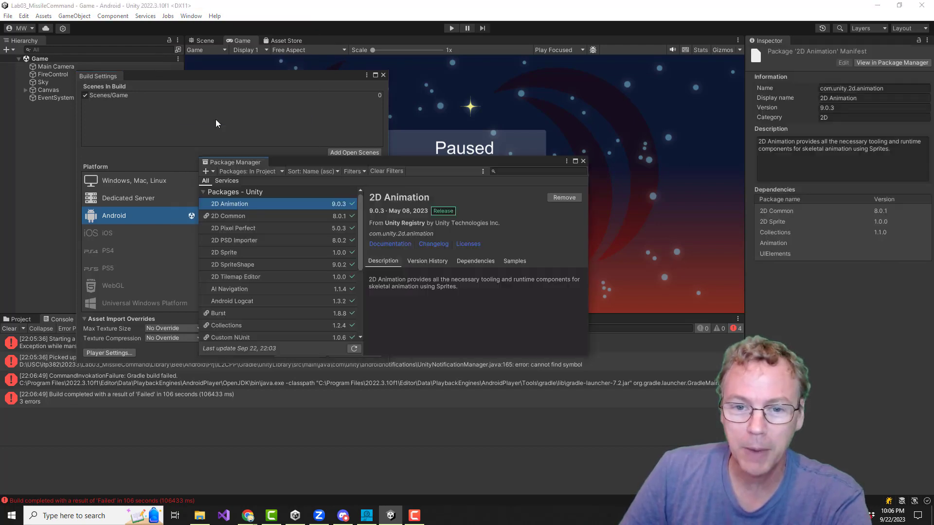
{"action": "scroll", "coordinate": [249, 246], "scroll_direction": "down", "scroll_amount": 5}
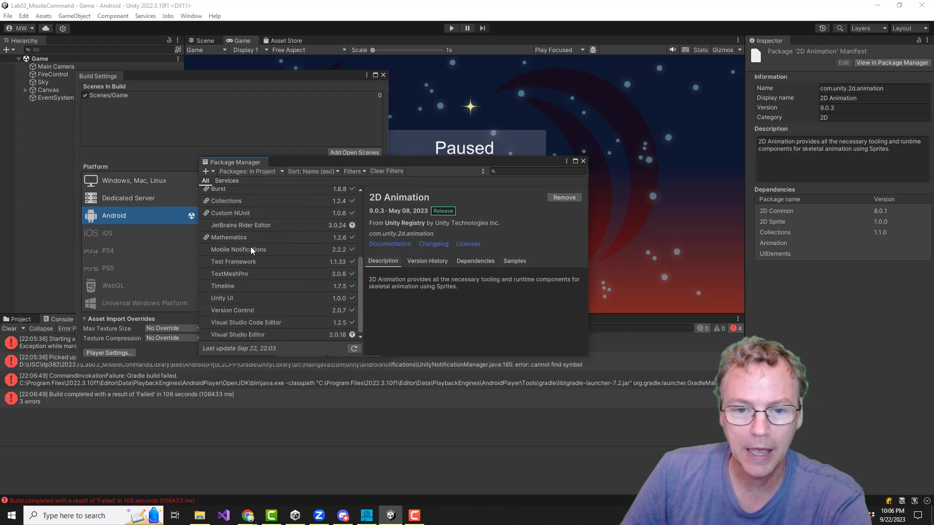
{"action": "left_click", "coordinate": [251, 249]}
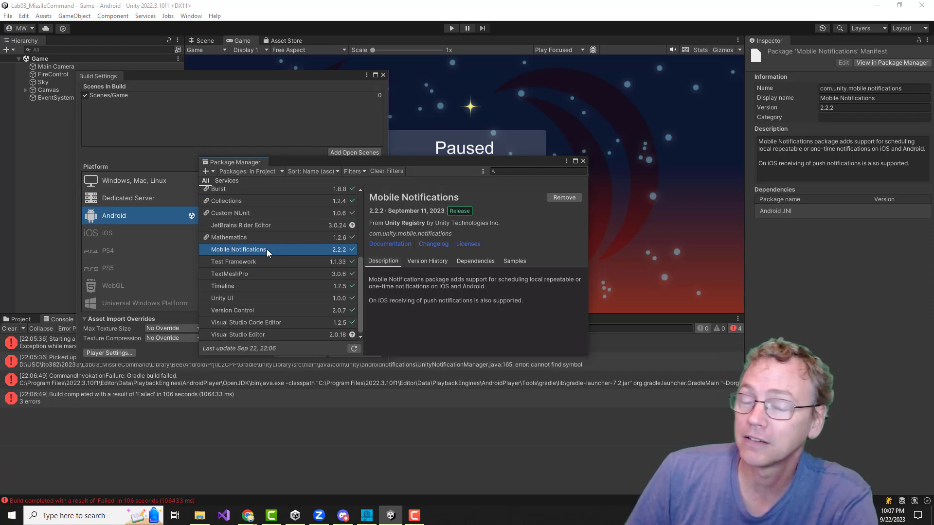
{"action": "left_click", "coordinate": [562, 197]}
{"action": "left_click", "coordinate": [457, 274]}
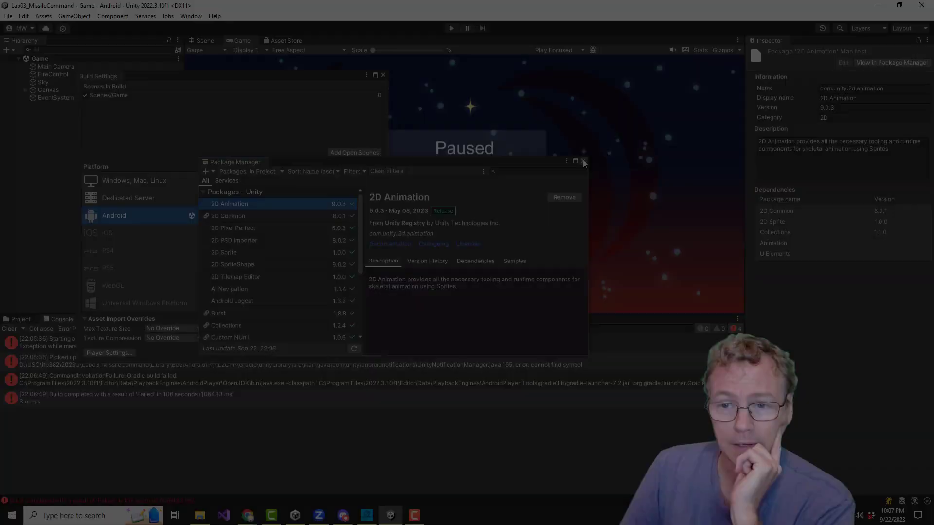
{"action": "left_click", "coordinate": [584, 161]}
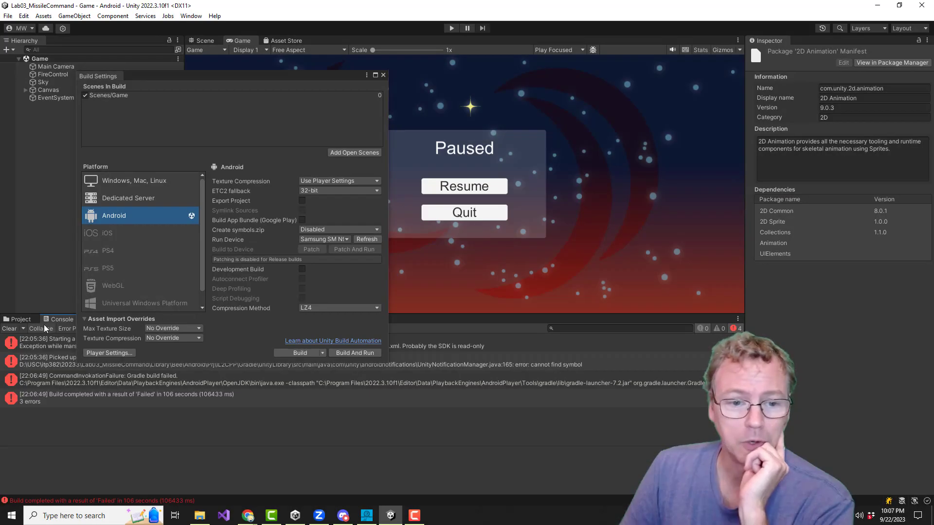
Build the Android project again, replacing the existing MissileCommand.apk, and return to the editor from the output folder.
{"action": "left_click", "coordinate": [284, 351]}
{"action": "left_click", "coordinate": [384, 267]}
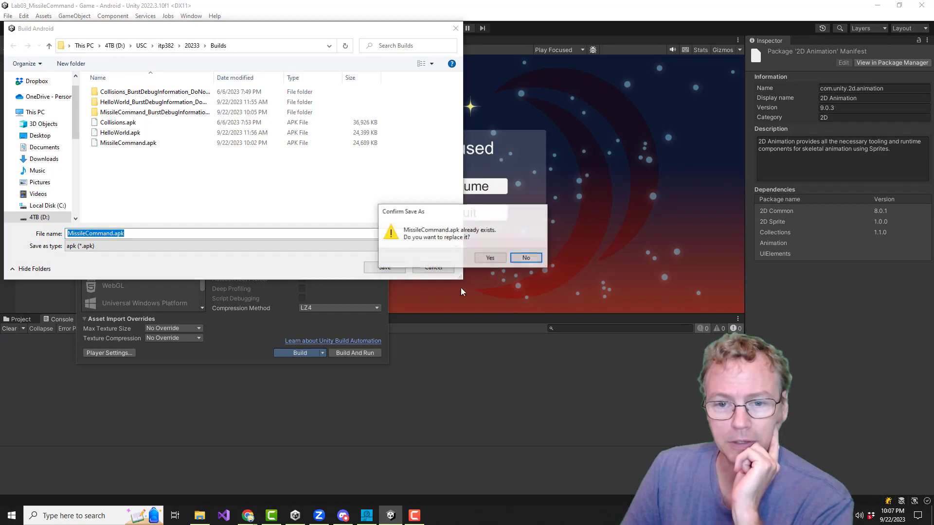
{"action": "left_click", "coordinate": [490, 257]}
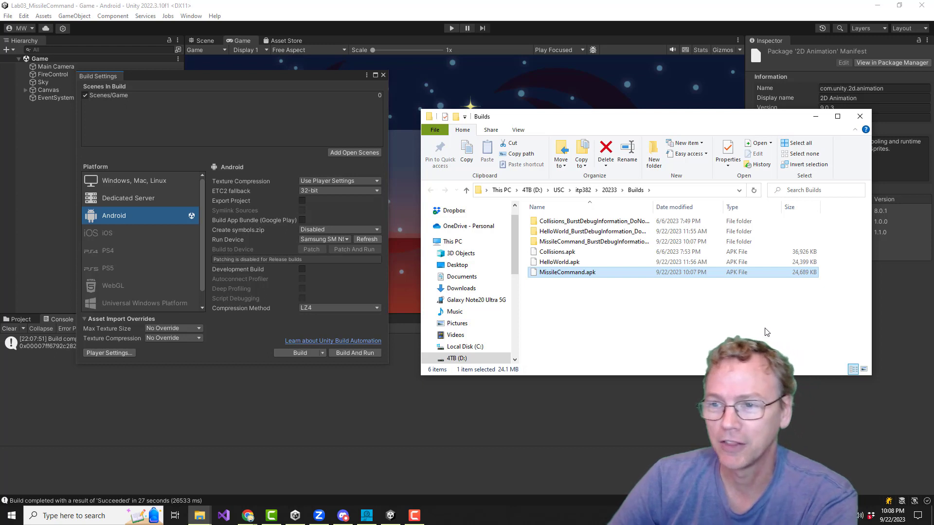
{"action": "left_click", "coordinate": [590, 23]}
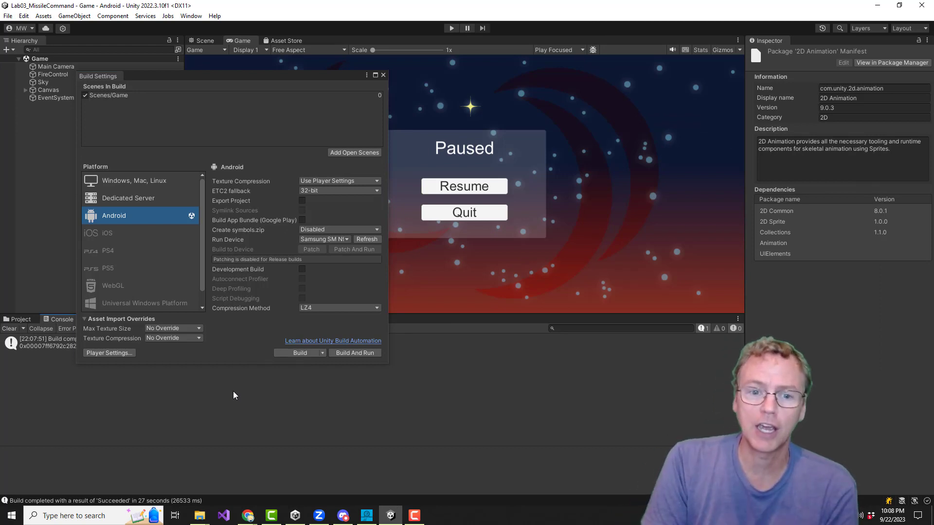
Set the Target API Level to API level 34 in the Android player settings.
{"action": "left_click", "coordinate": [90, 354]}
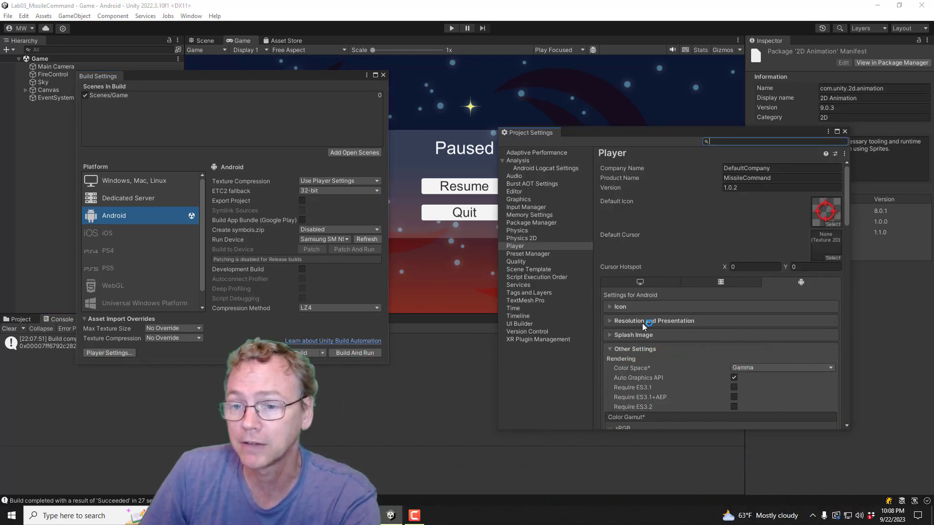
{"action": "scroll", "coordinate": [700, 248], "scroll_direction": "down", "scroll_amount": 10}
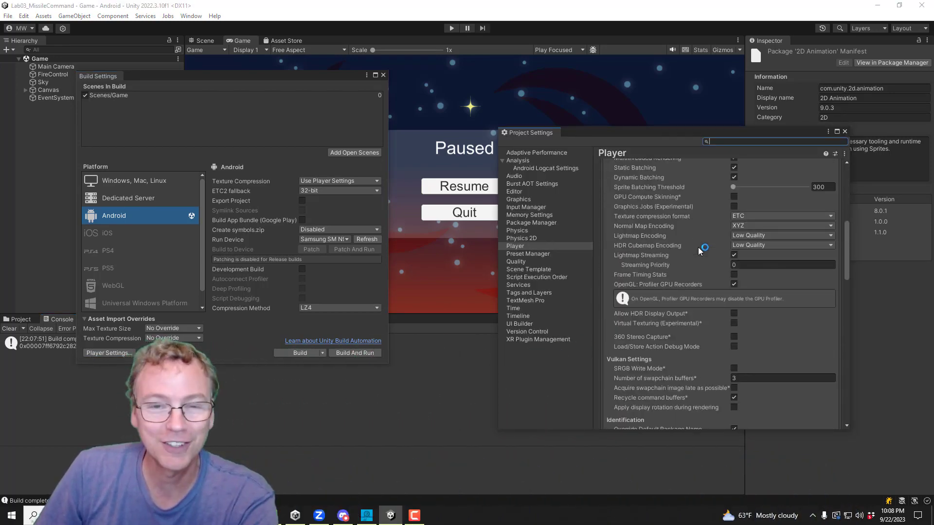
{"action": "scroll", "coordinate": [699, 251], "scroll_direction": "down", "scroll_amount": 5}
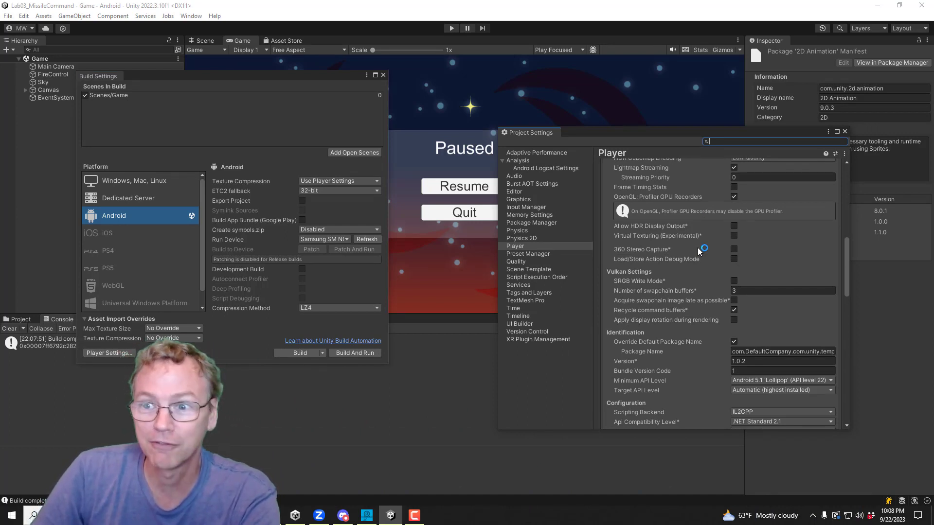
{"action": "scroll", "coordinate": [698, 250], "scroll_direction": "down", "scroll_amount": 4}
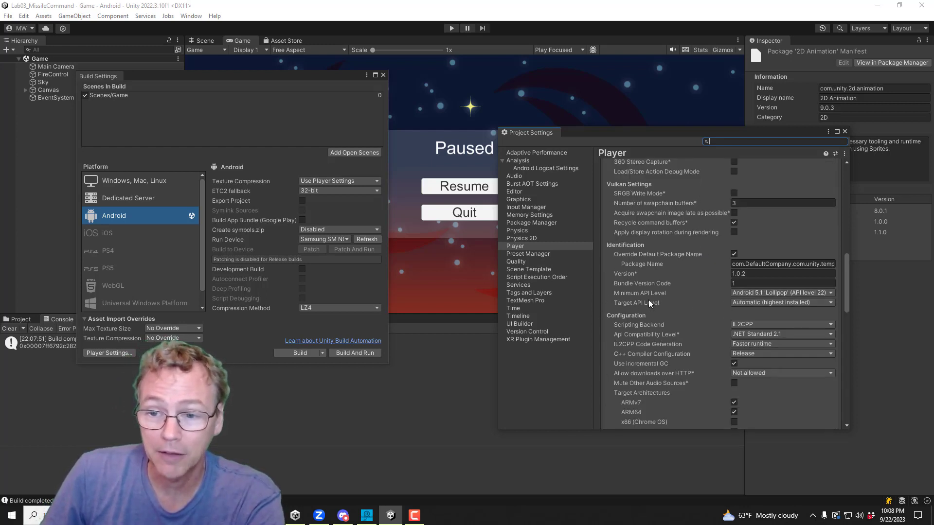
{"action": "left_click", "coordinate": [754, 303]}
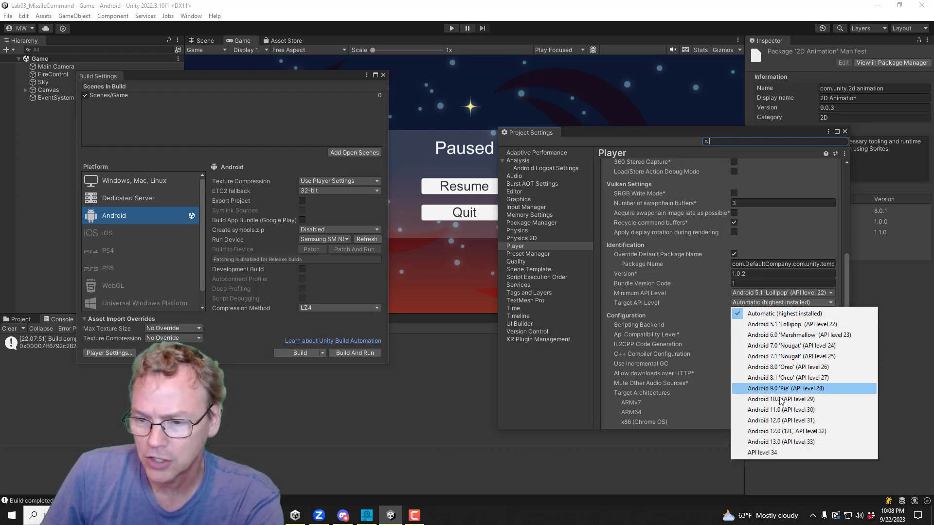
{"action": "left_click", "coordinate": [763, 453]}
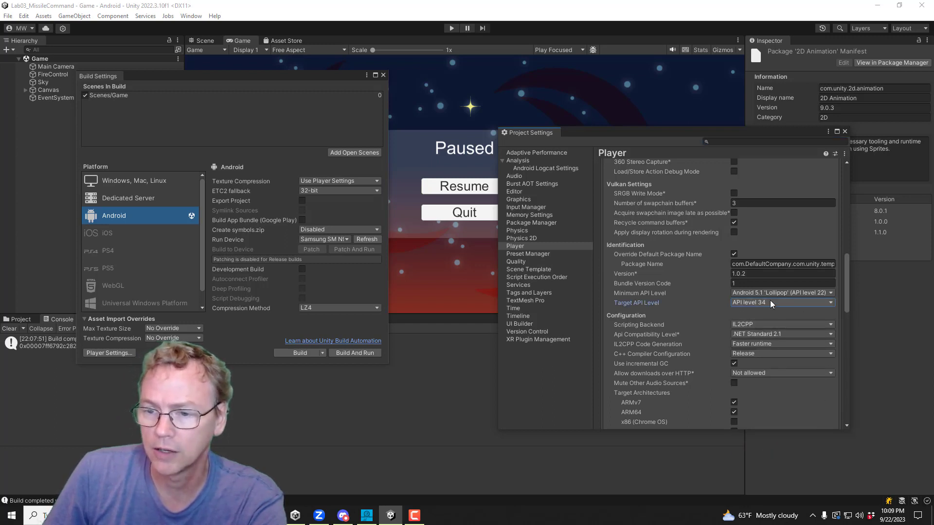
Build the project over MissileCommand.apk, updating the Android SDK to include the required API level 34.
{"action": "left_click", "coordinate": [285, 353]}
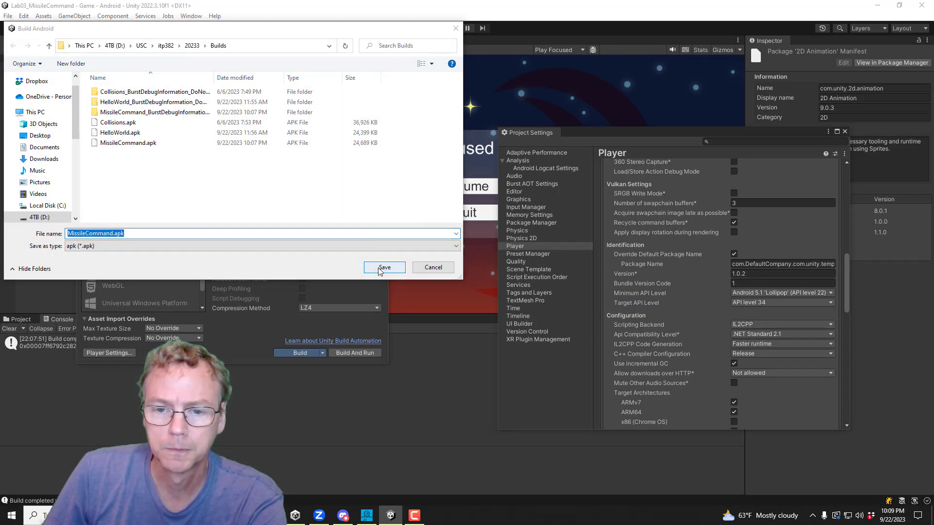
{"action": "left_click", "coordinate": [380, 268]}
{"action": "left_click", "coordinate": [486, 259]}
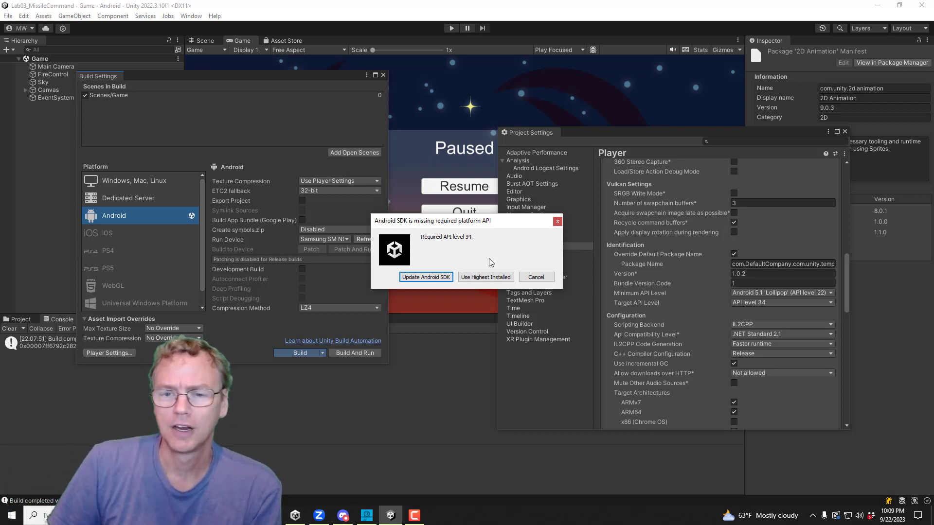
{"action": "left_click", "coordinate": [423, 278]}
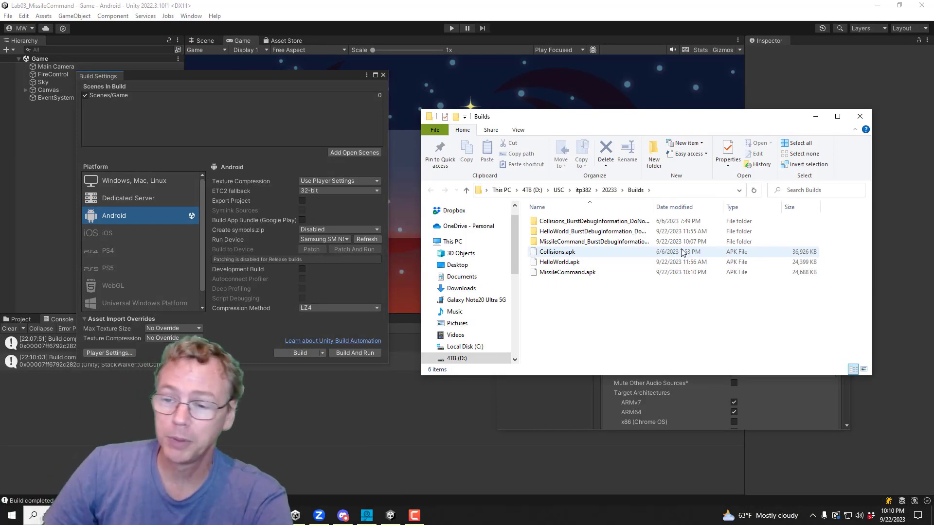
Set the Target API Level back to Automatic (highest installed) in the player settings and reopen its list of options.
{"action": "left_click", "coordinate": [576, 423]}
{"action": "left_click", "coordinate": [766, 300]}
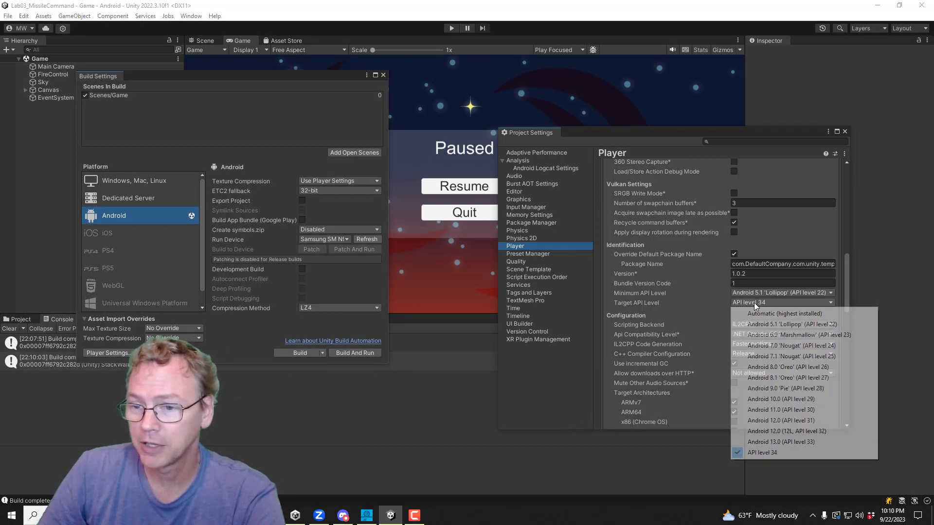
{"action": "left_click", "coordinate": [766, 315]}
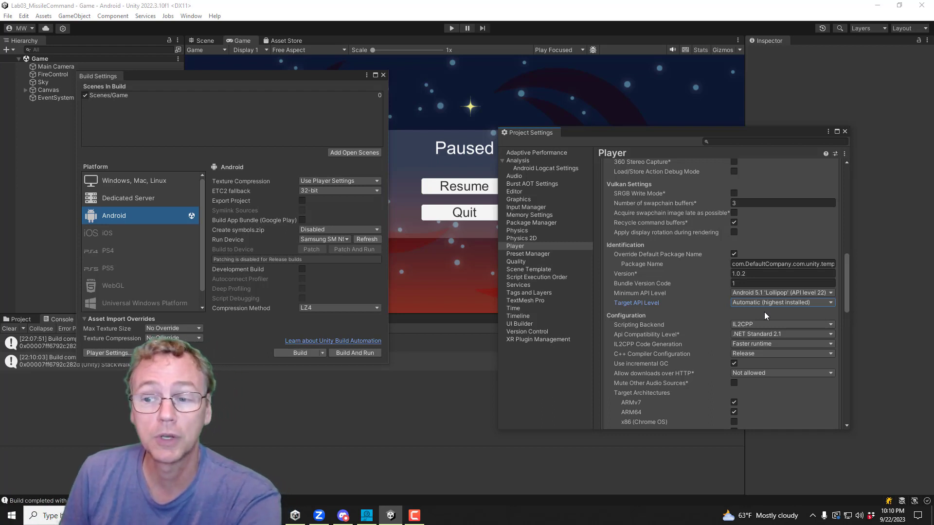
{"action": "left_click", "coordinate": [742, 302]}
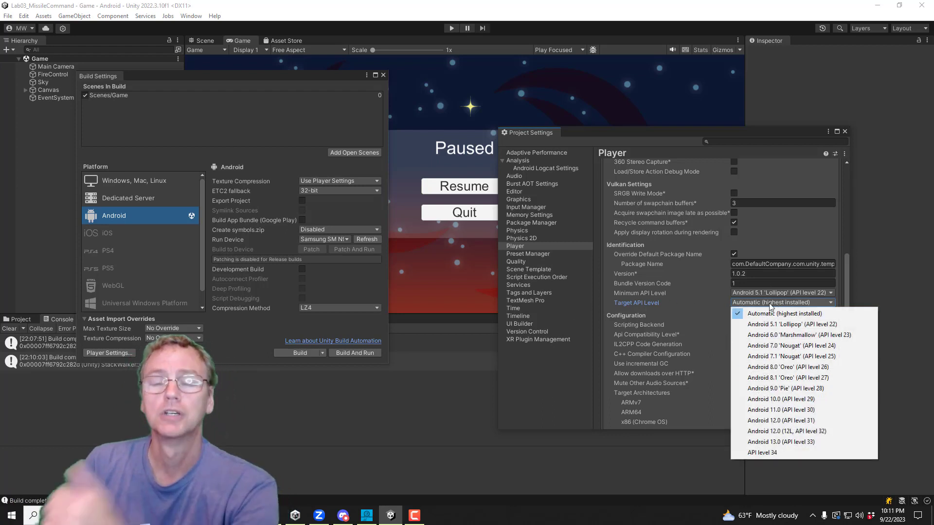